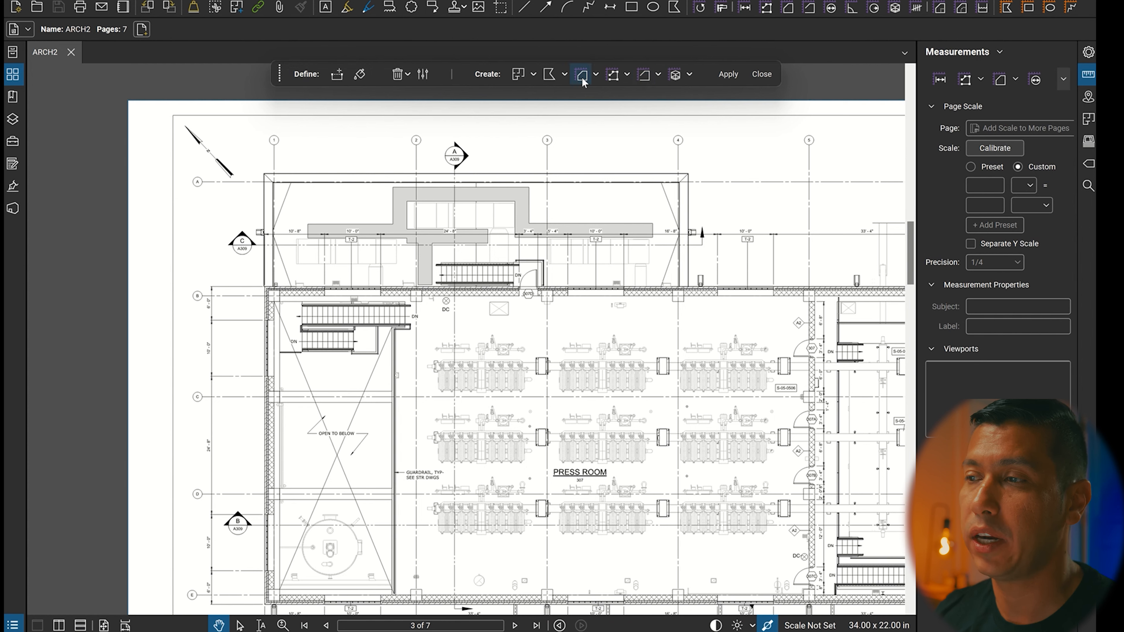
# Configure the Dynamic Fill settings with Fill Size 84%, Fill Speed 10% and Low edge sensitivity.
pyautogui.click(360, 75)
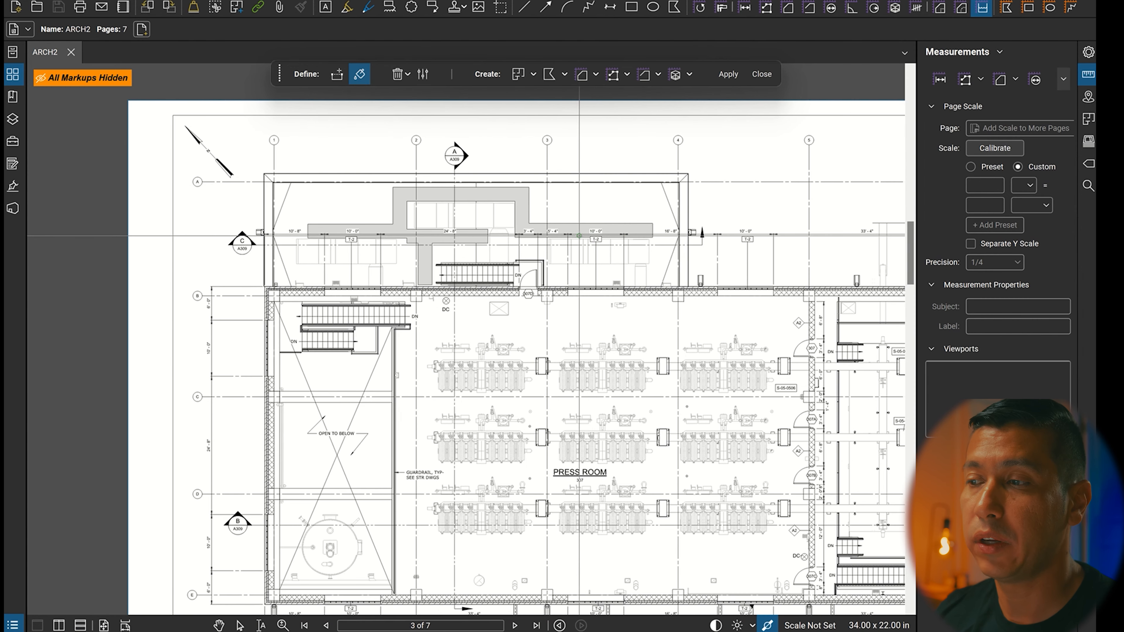
pyautogui.scroll(2, 596, 213)
pyautogui.scroll(1, 596, 215)
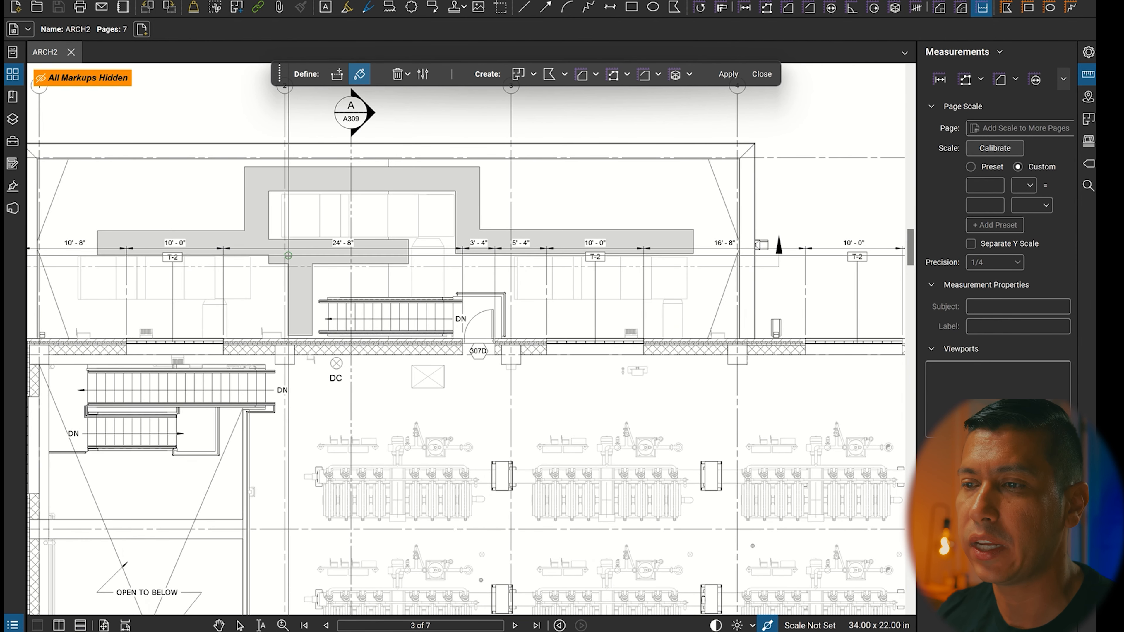
pyautogui.scroll(3, 129, 231)
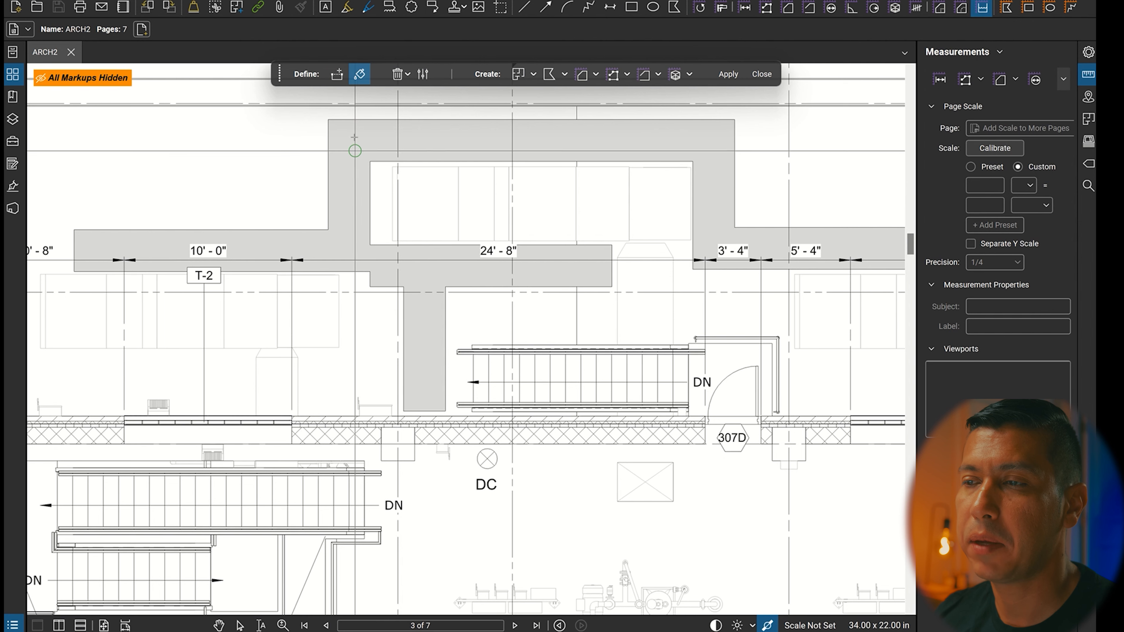
pyautogui.click(422, 75)
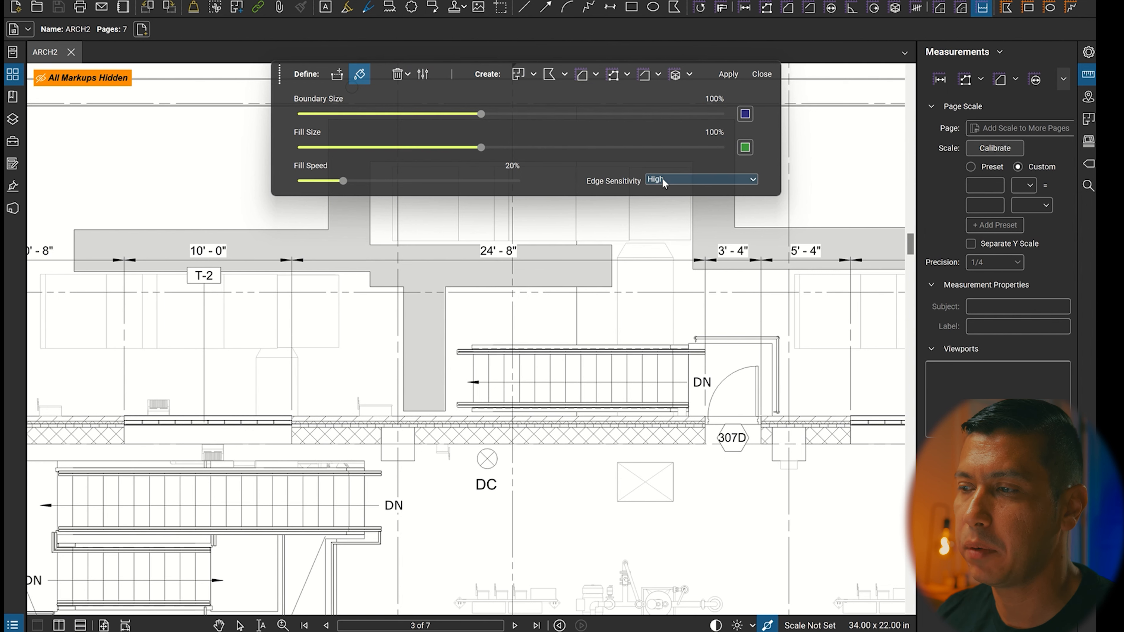
pyautogui.click(671, 179)
pyautogui.click(670, 190)
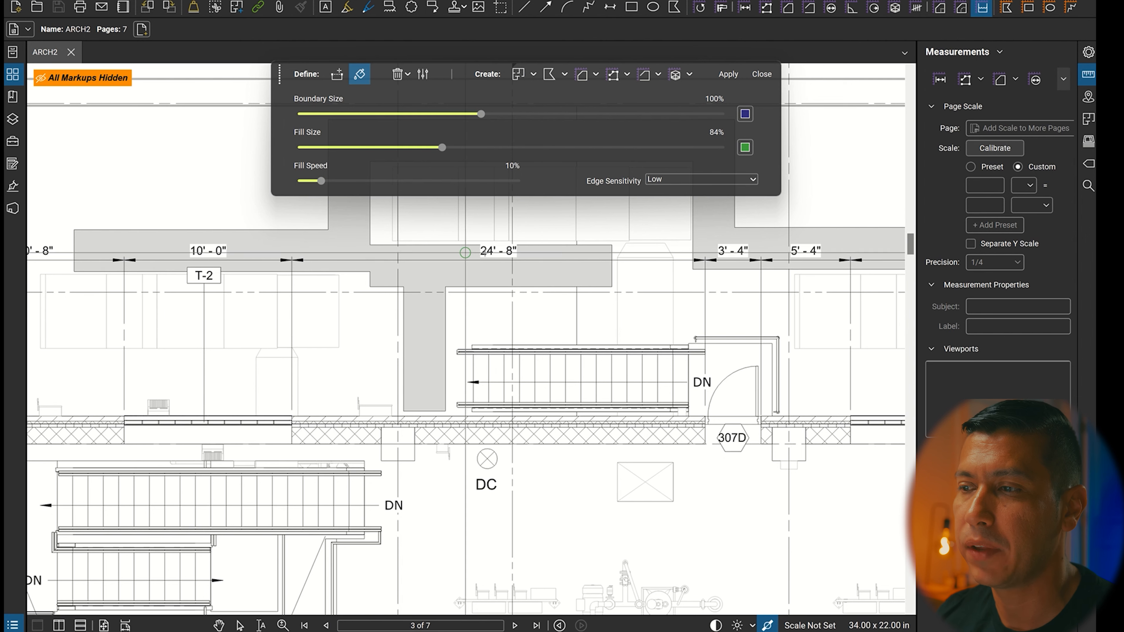
pyautogui.press('Escape')
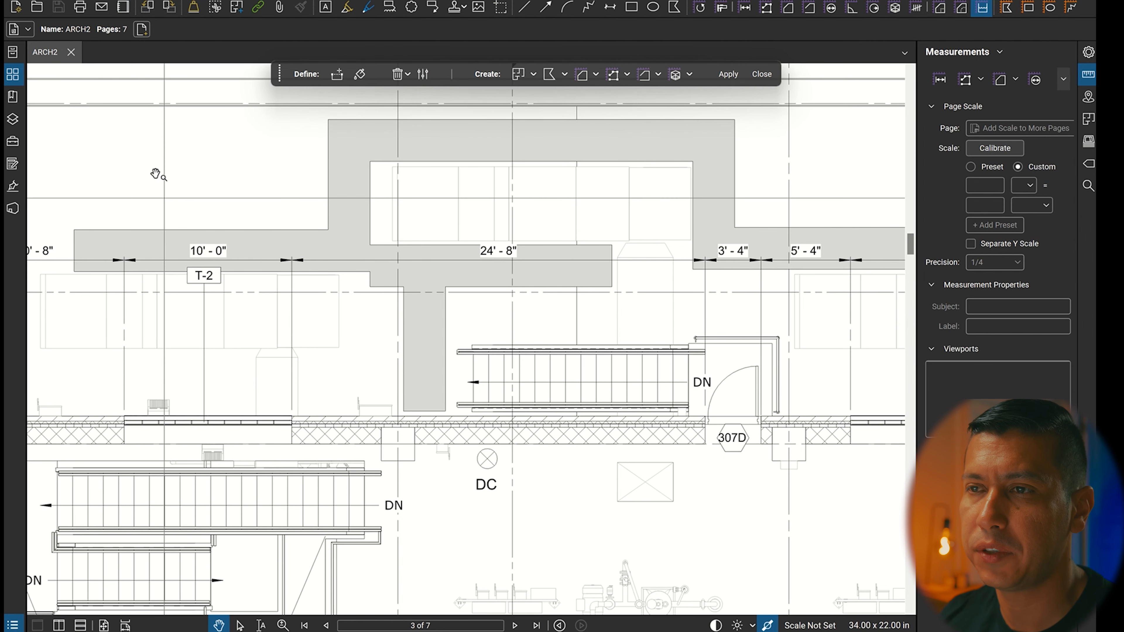
# Switch off Disable Line Weights so the drawing displays its line weights.
pyautogui.click(123, 6)
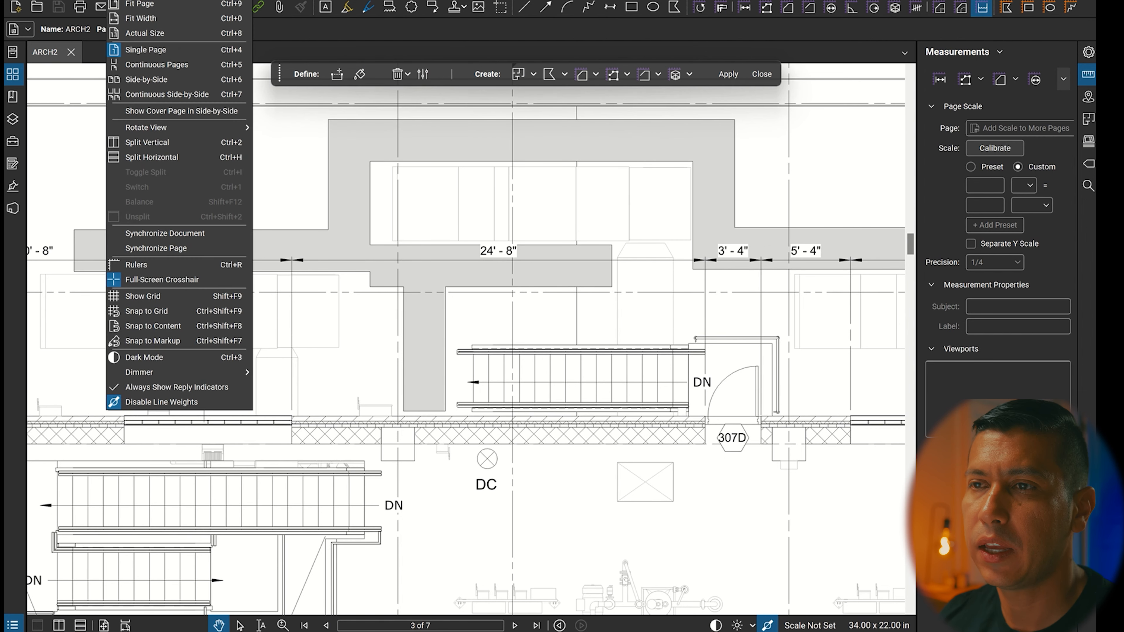
pyautogui.click(164, 403)
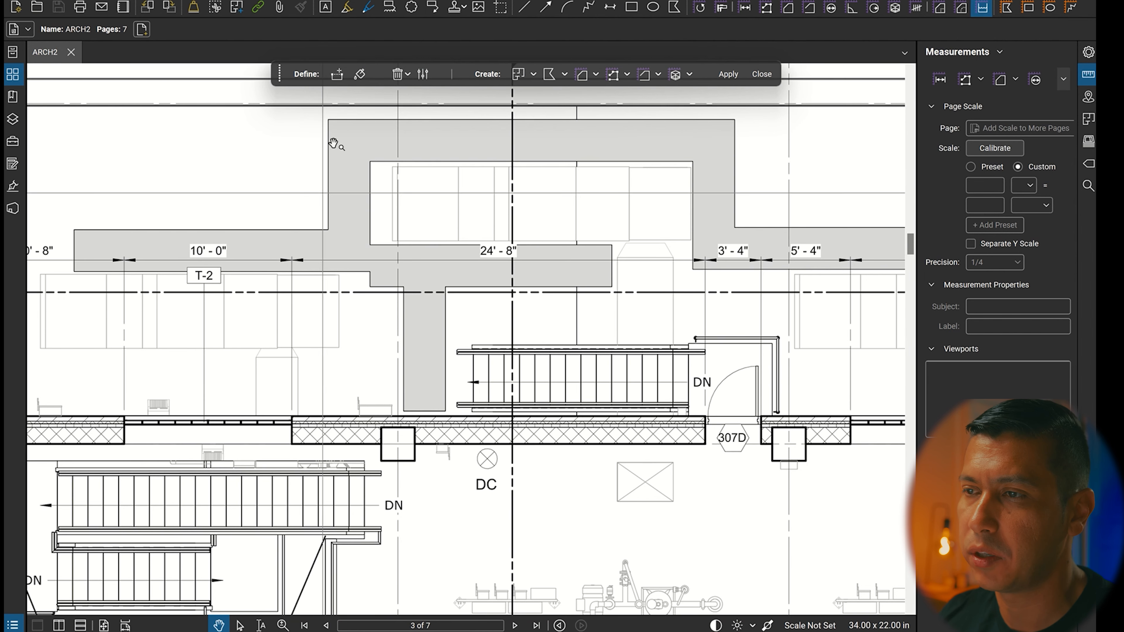
# Paint the dynamic fill across the grey shaded area above the stairs, undoing and repainting the overrun at its upper-left corner.
pyautogui.click(360, 73)
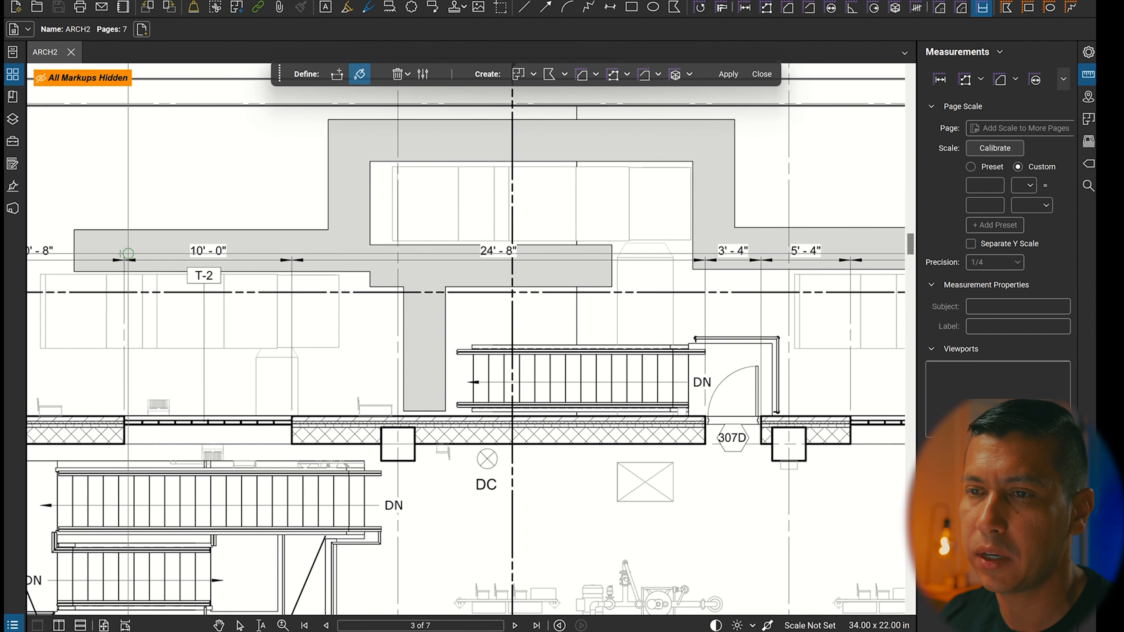
pyautogui.moveTo(90, 243)
pyautogui.mouseDown()
pyautogui.moveTo(360, 248)
pyautogui.moveTo(343, 122)
pyautogui.moveTo(334, 129)
pyautogui.moveTo(357, 204)
pyautogui.mouseUp()
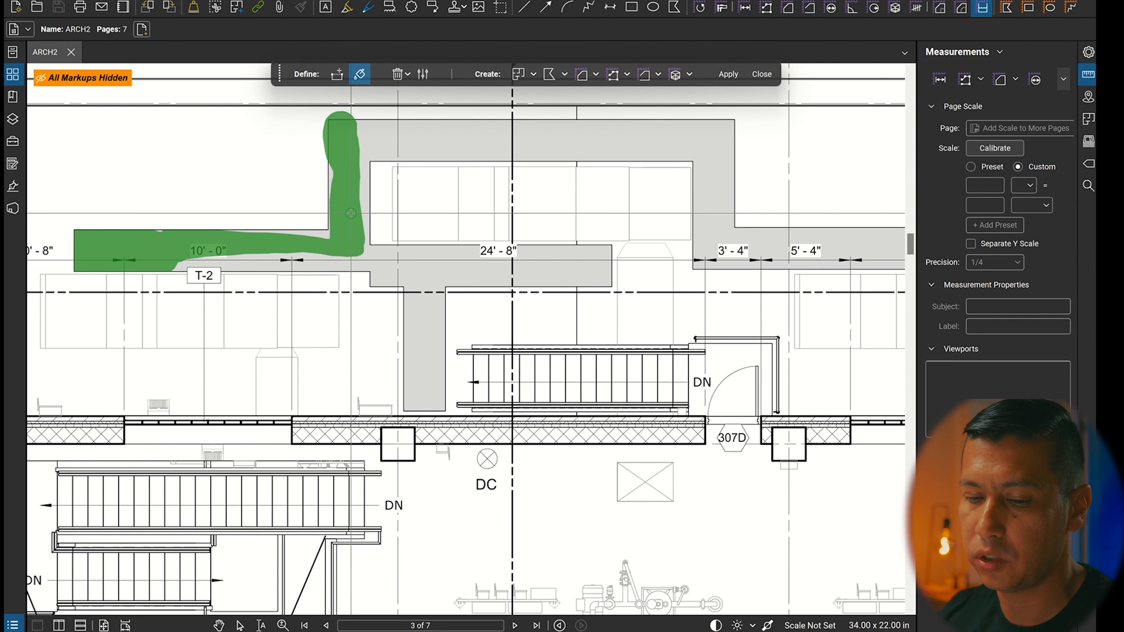
pyautogui.hotkey('ctrl', 'z')
pyautogui.moveTo(338, 131); pyautogui.dragTo(346, 188)
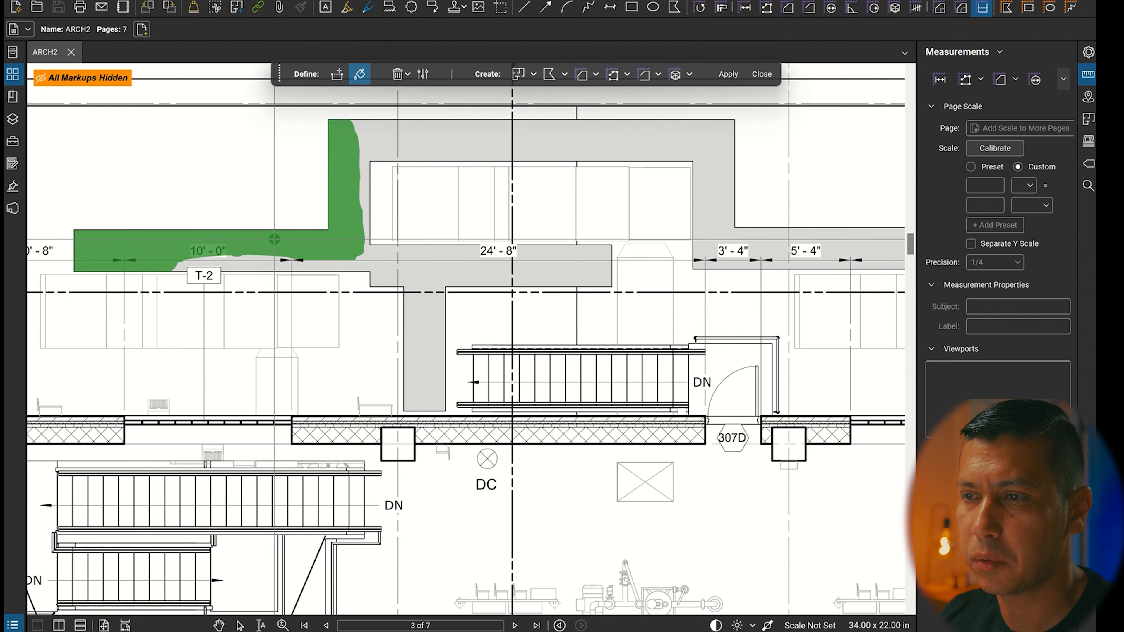
pyautogui.moveTo(274, 239)
pyautogui.mouseDown()
pyautogui.moveTo(310, 256)
pyautogui.moveTo(385, 259)
pyautogui.mouseUp()
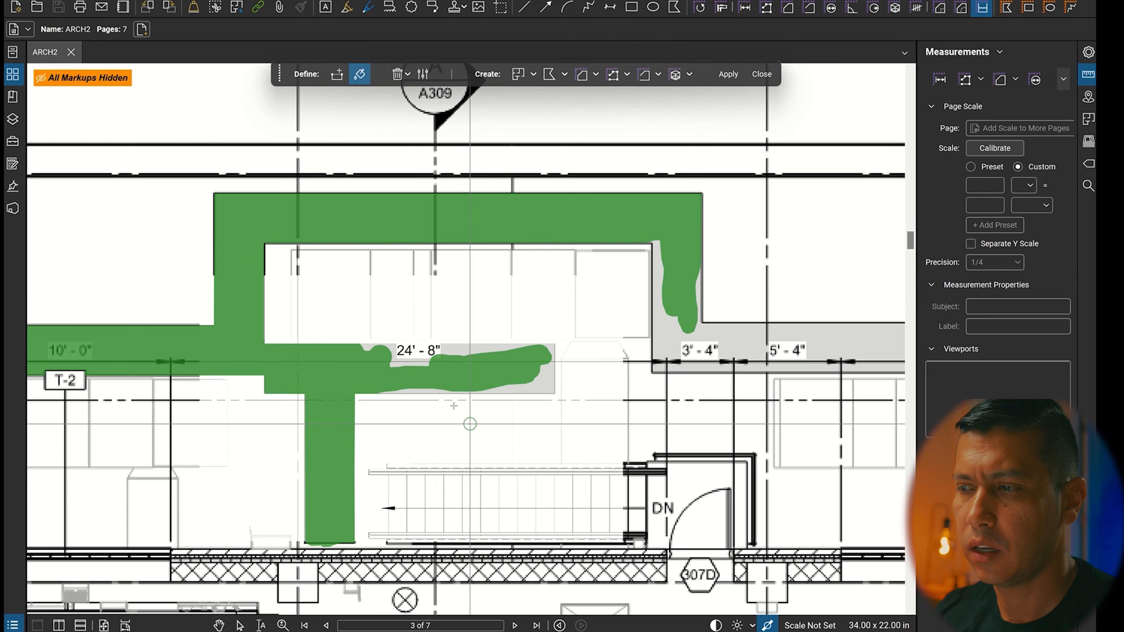
# Set the dynamic fill's Boundary Size to 25%.
pyautogui.scroll(4, 398, 348)
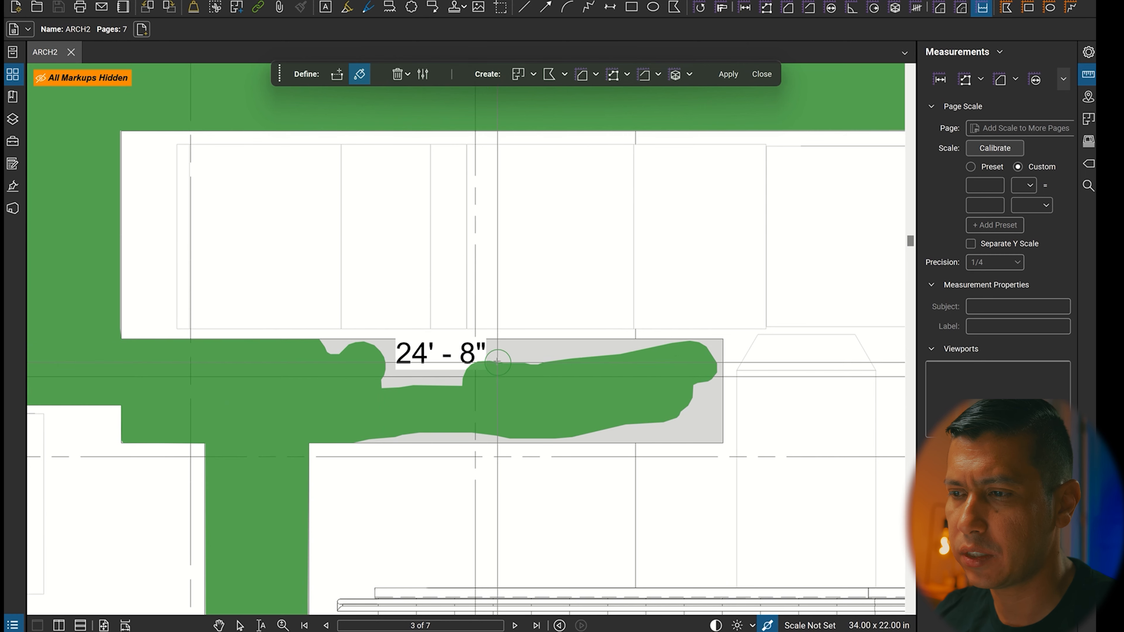
pyautogui.scroll(2, 397, 368)
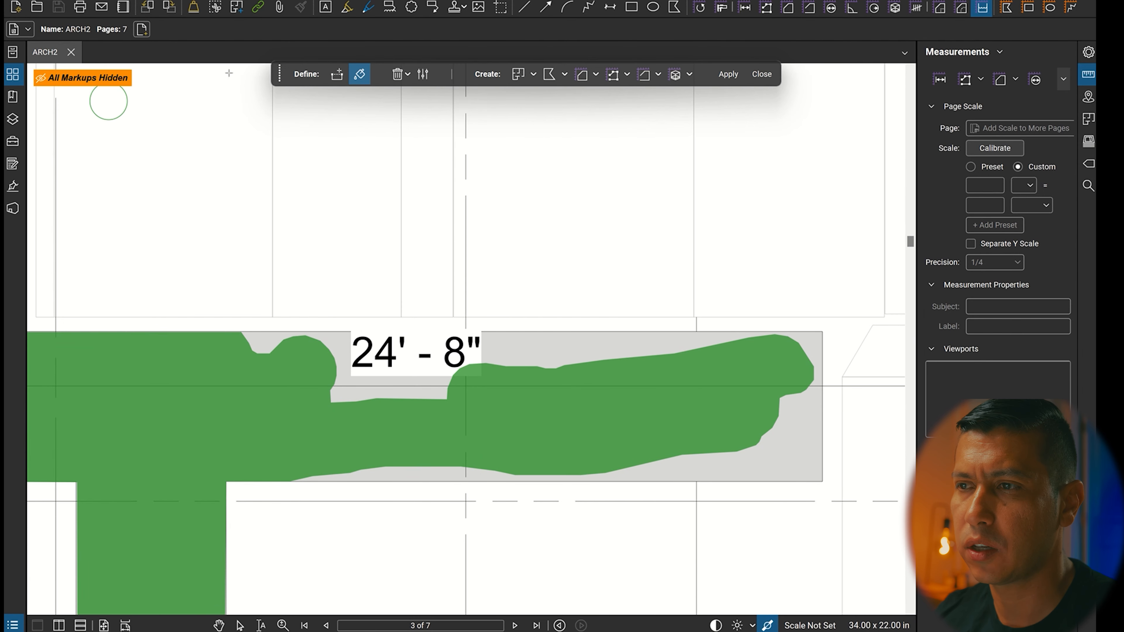
pyautogui.click(422, 74)
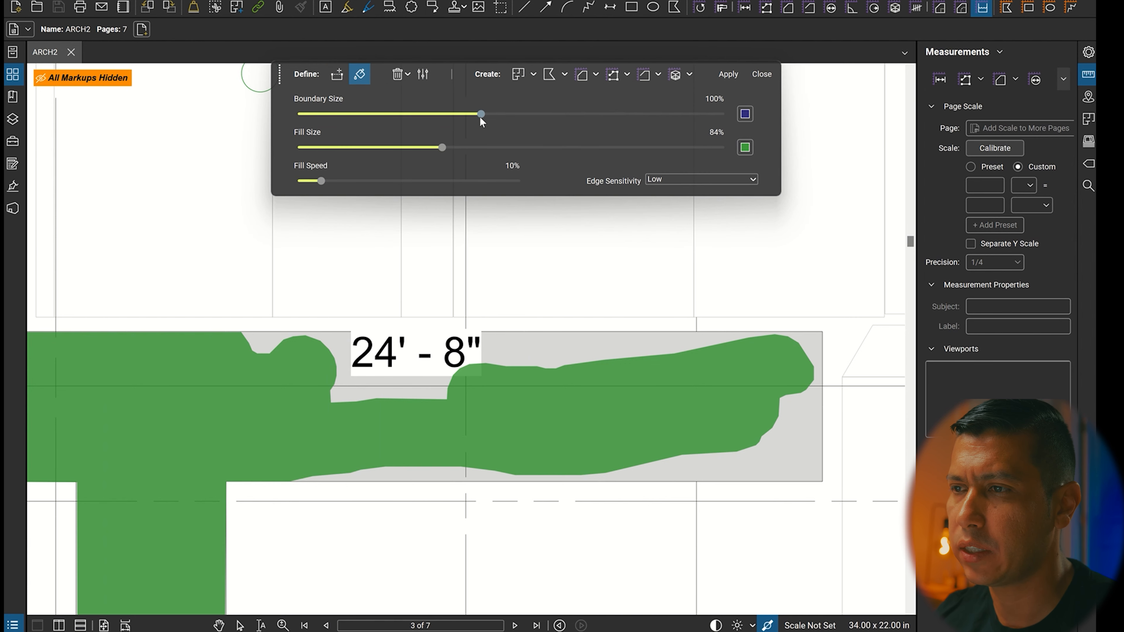
pyautogui.moveTo(342, 119); pyautogui.dragTo(308, 117)
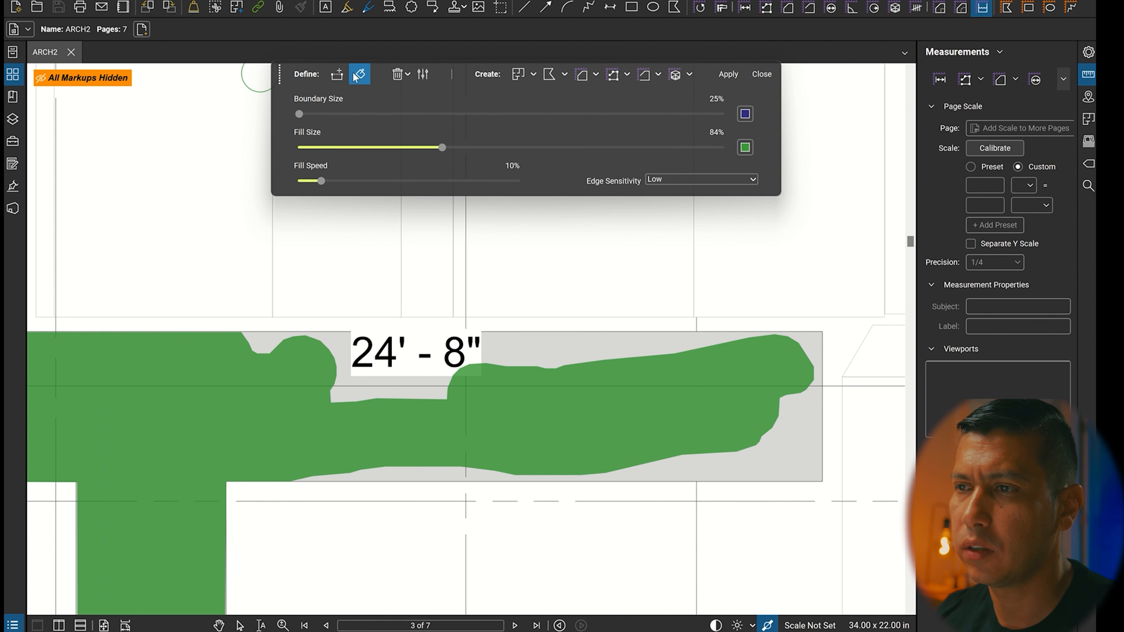
pyautogui.click(421, 76)
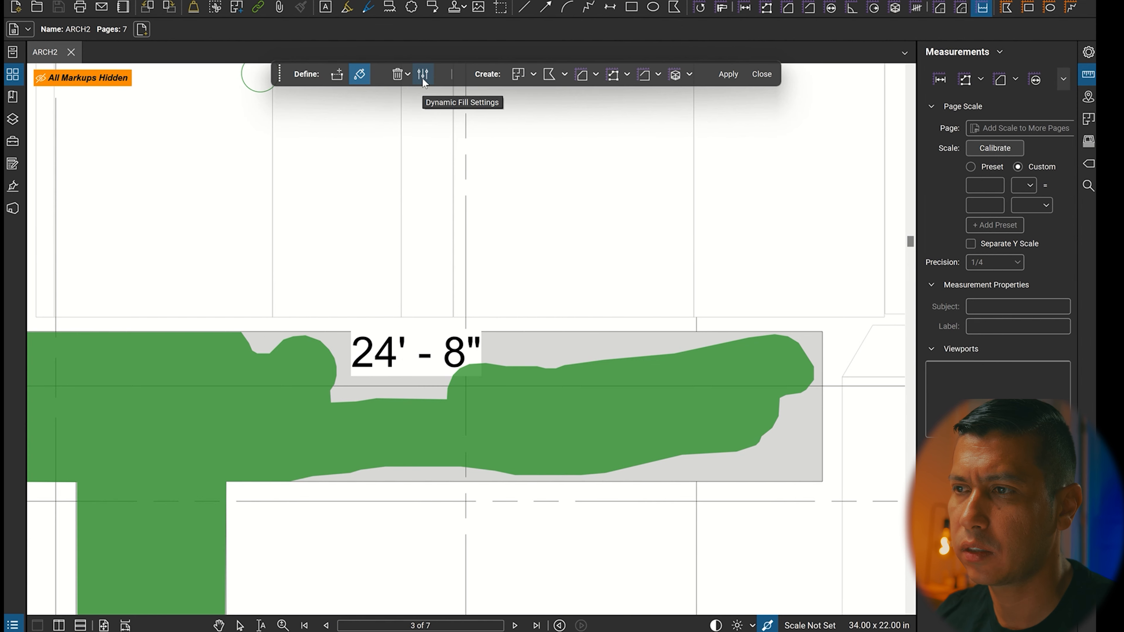
# Add a straight boundary line along the grey area's upper edge, spanning the gap above the 24' - 8" text.
pyautogui.click(337, 76)
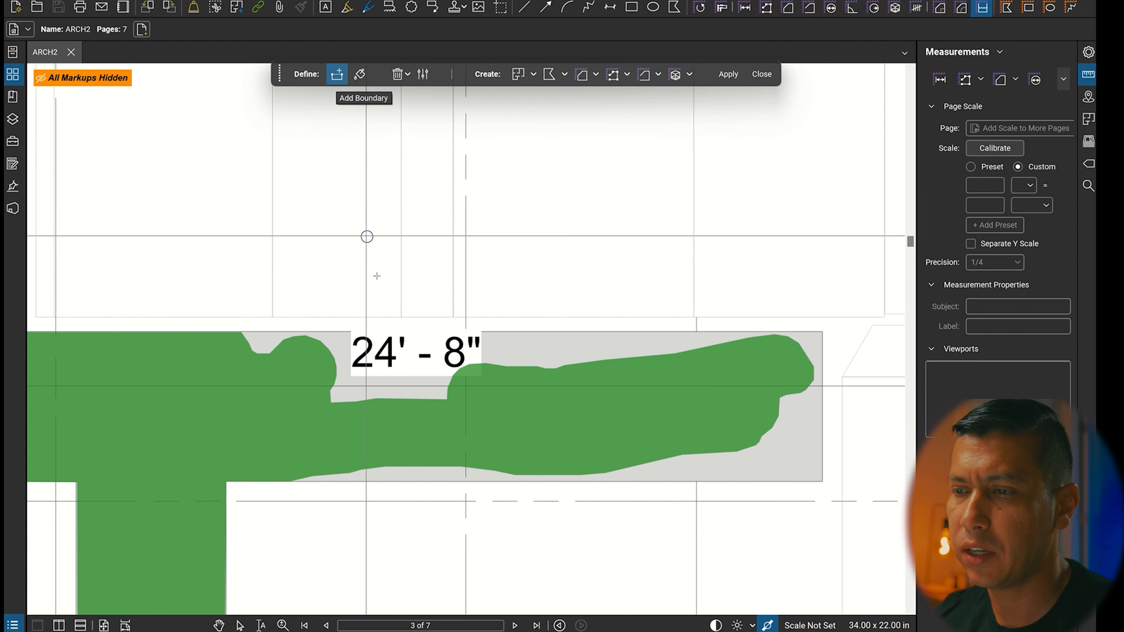
pyautogui.scroll(2, 325, 296)
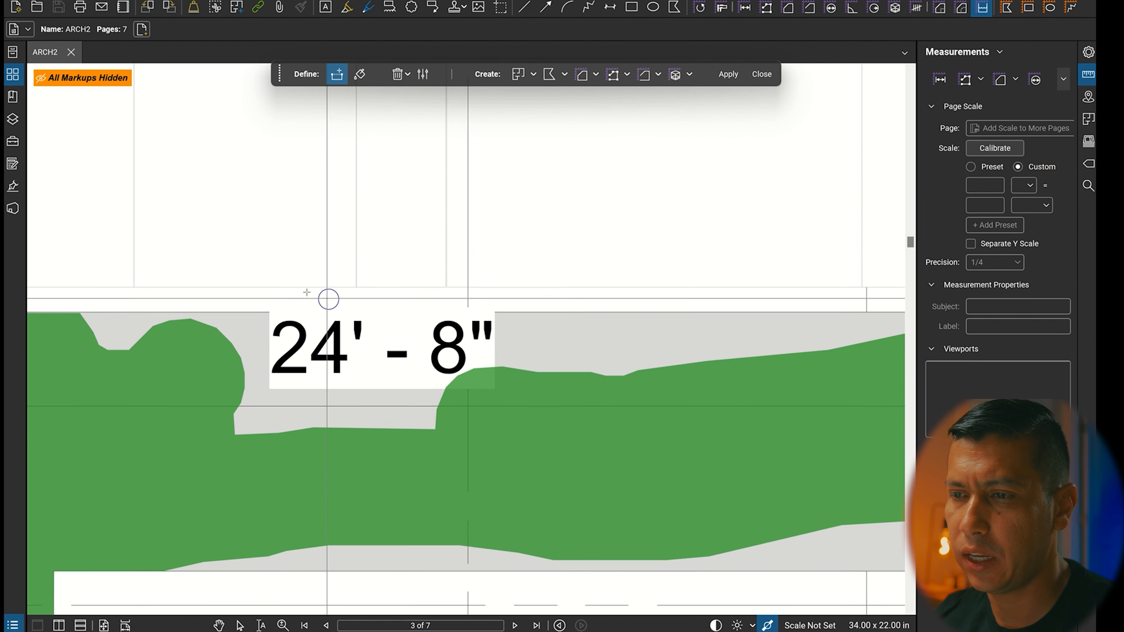
pyautogui.click(251, 312)
pyautogui.click(513, 312)
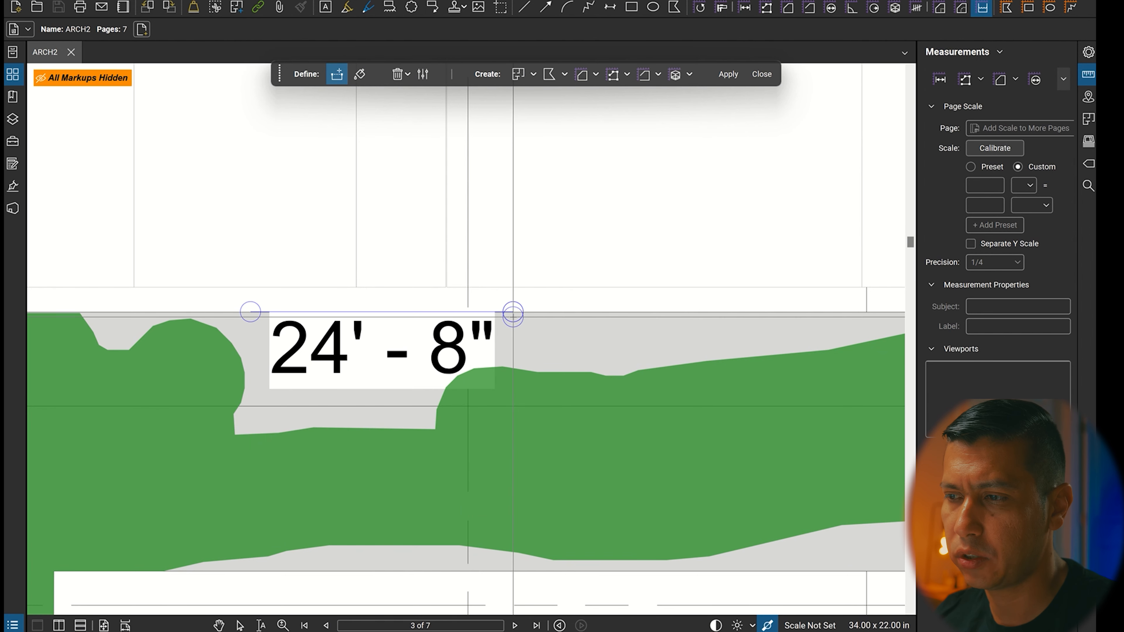
pyautogui.doubleClick(512, 313)
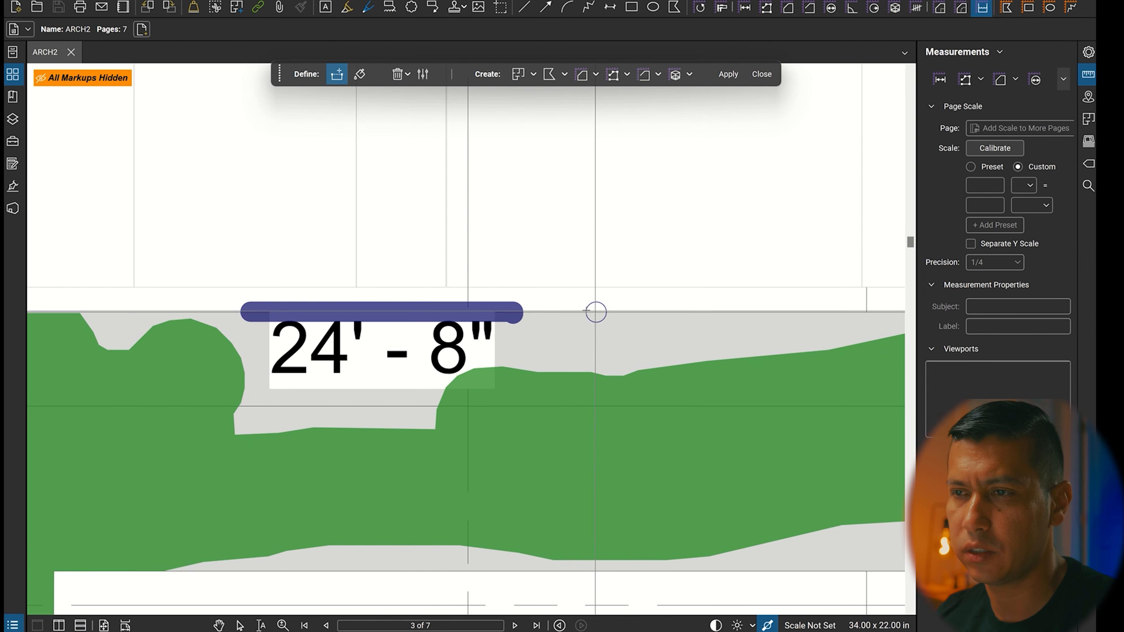
# Fill the remaining grey area around the 24' - 8" text and out to the end of that arm.
pyautogui.click(360, 74)
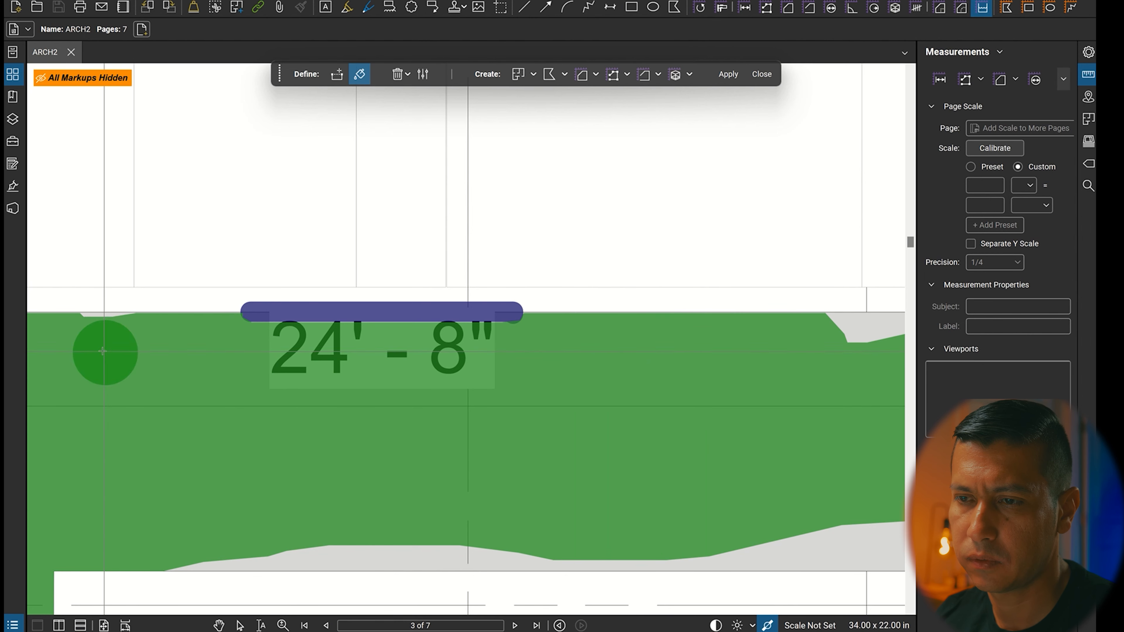
pyautogui.scroll(-3, 170, 392)
pyautogui.scroll(1, 646, 412)
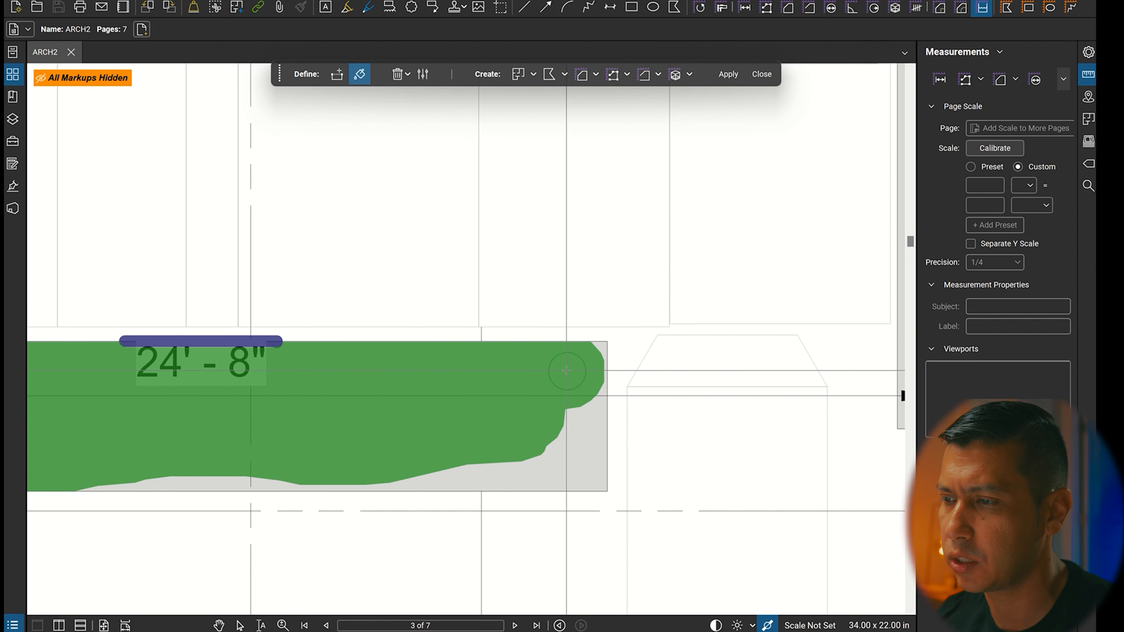
pyautogui.scroll(-5, 567, 371)
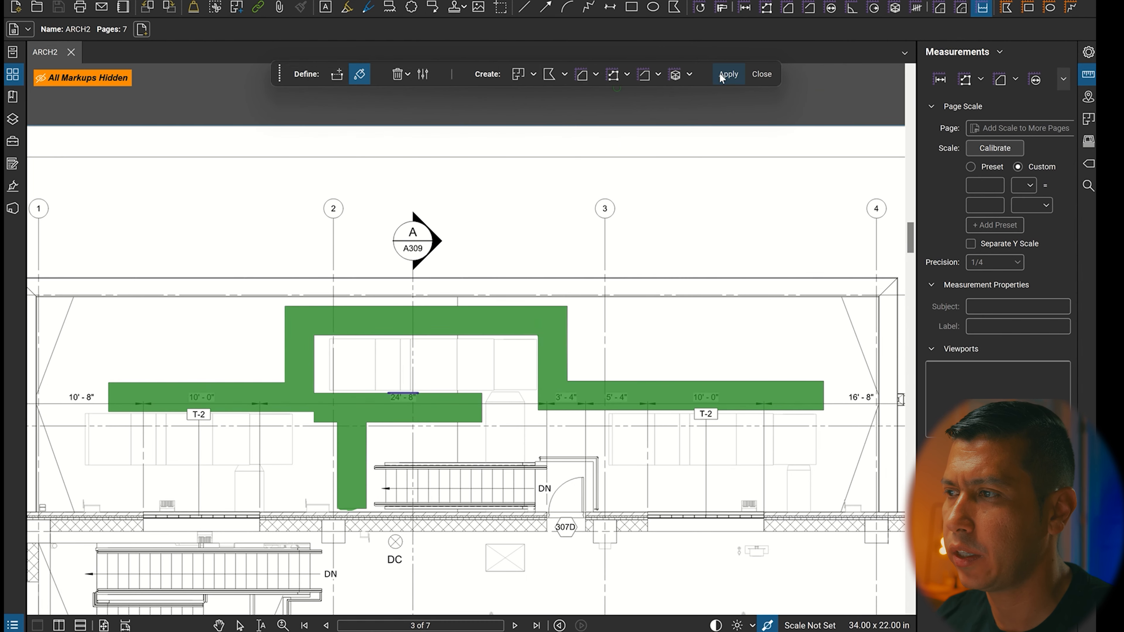
# Create an area measurement from the fill, applying the preset scale 3/16" = 1'-0" to the current page.
pyautogui.click(581, 80)
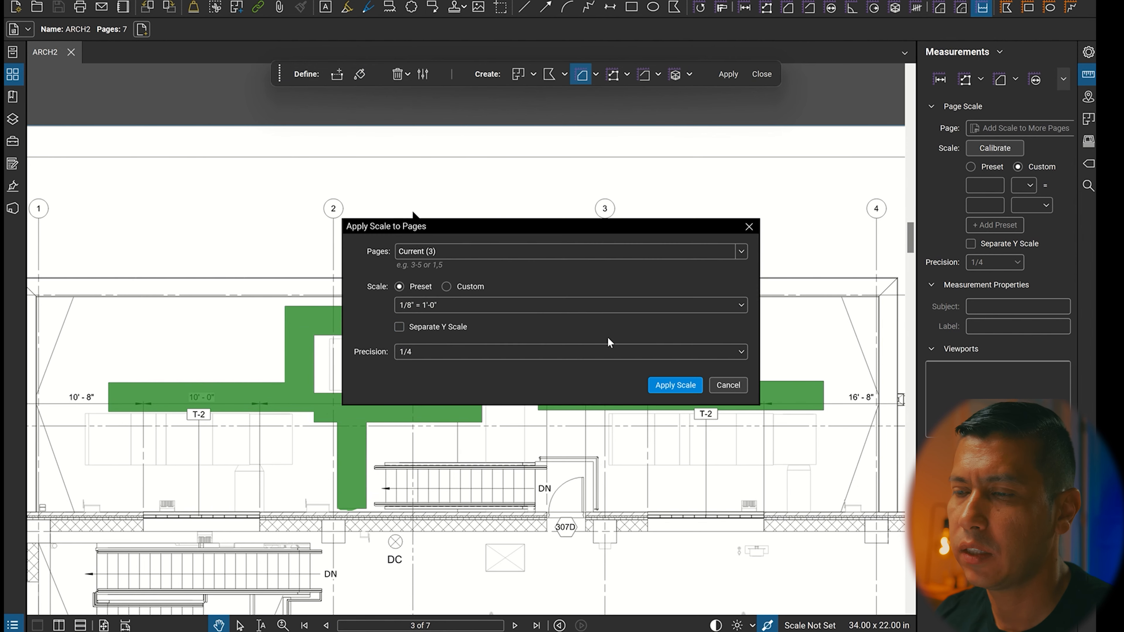
pyautogui.click(475, 307)
pyautogui.click(475, 342)
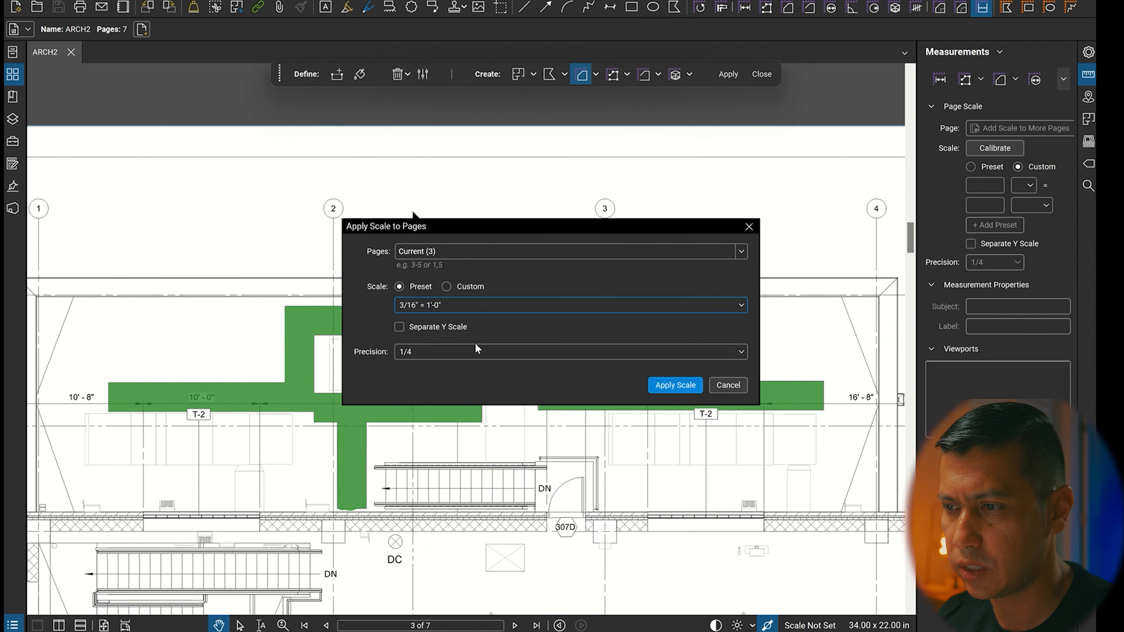
pyautogui.click(659, 386)
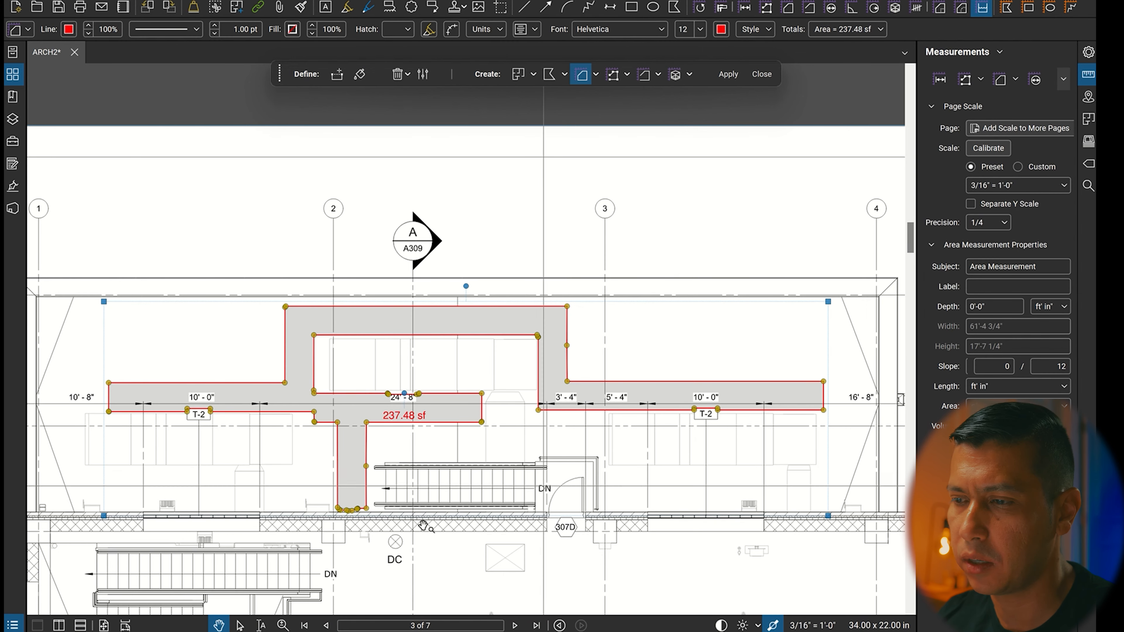
# Square off the lower end of the measurement's vertical leg by removing surplus vertices and moving the corner point onto the grey shape.
pyautogui.scroll(3, 333, 522)
pyautogui.scroll(8, 331, 520)
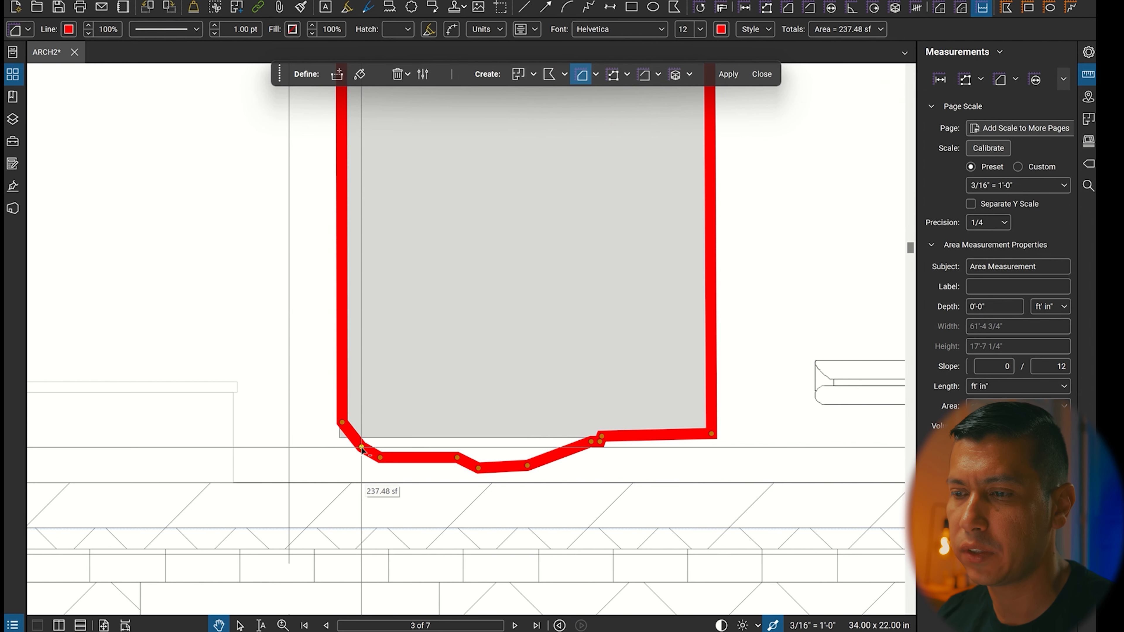
pyautogui.keyDown('shift'); pyautogui.click(361, 447); pyautogui.keyUp('shift')
pyautogui.keyDown('shift'); pyautogui.click(379, 458); pyautogui.keyUp('shift')
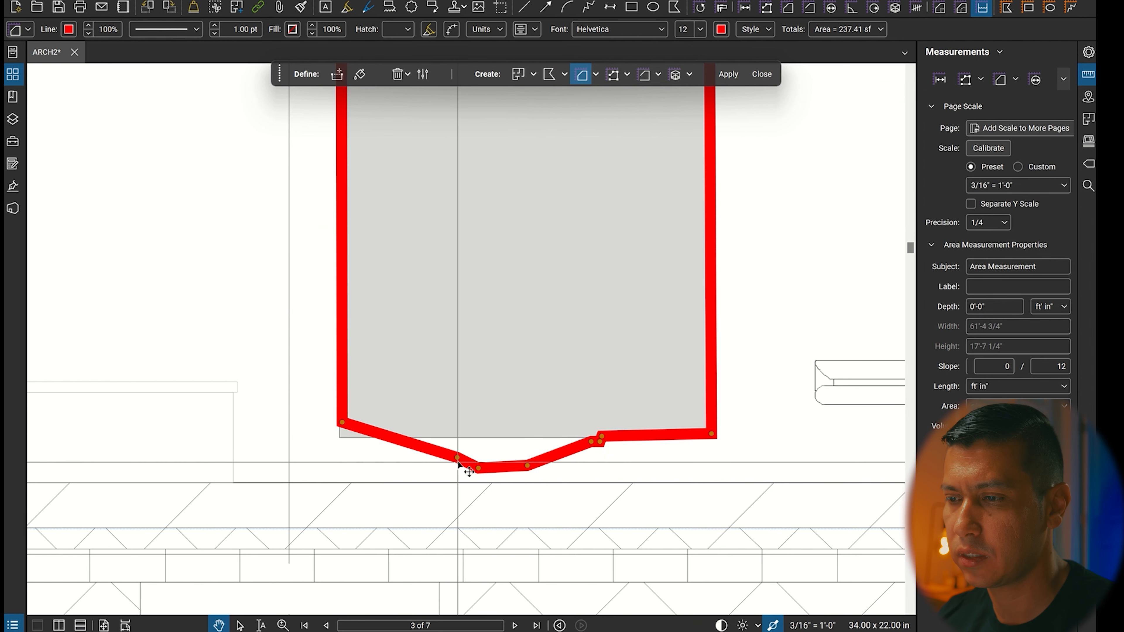
pyautogui.moveTo(458, 462); pyautogui.dragTo(340, 434)
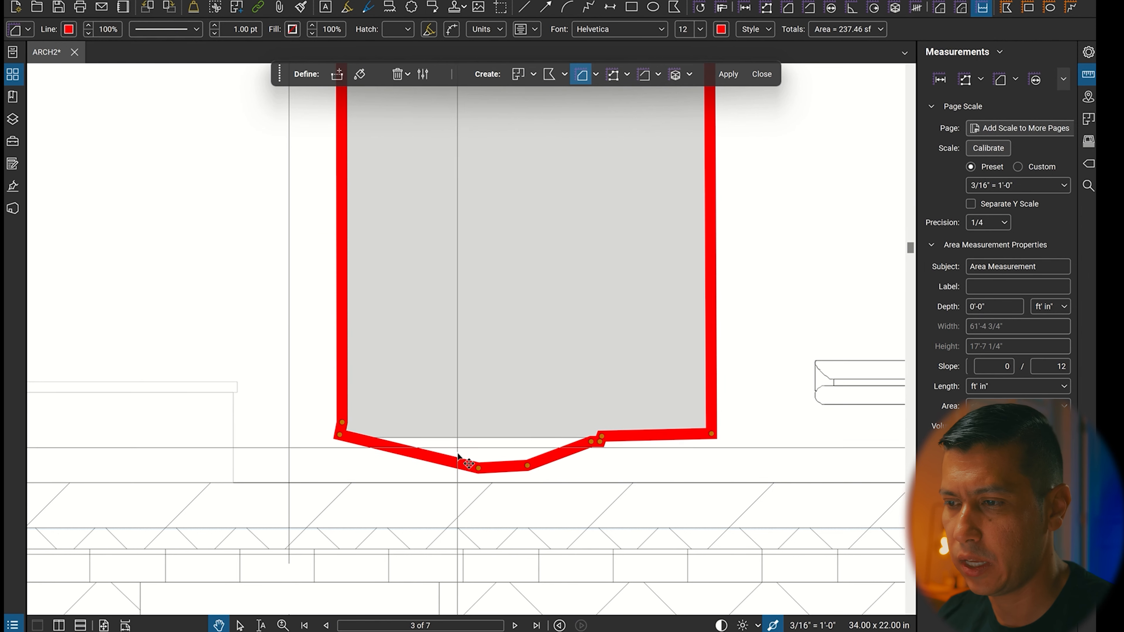
pyautogui.moveTo(478, 469); pyautogui.dragTo(601, 437)
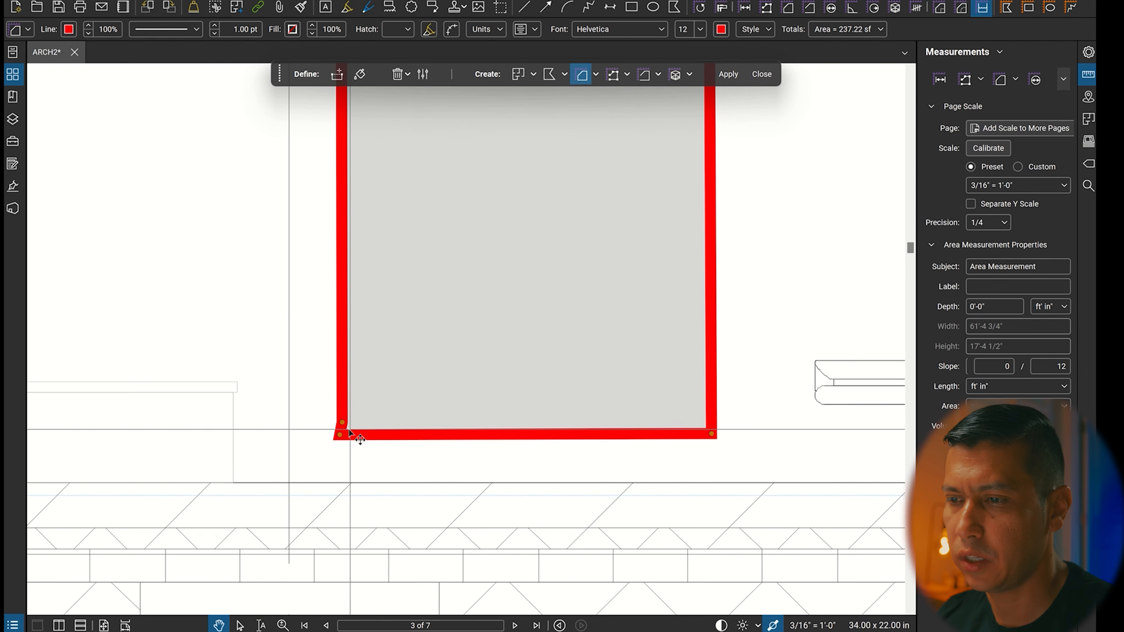
pyautogui.scroll(3, 349, 431)
pyautogui.moveTo(336, 442); pyautogui.dragTo(335, 441)
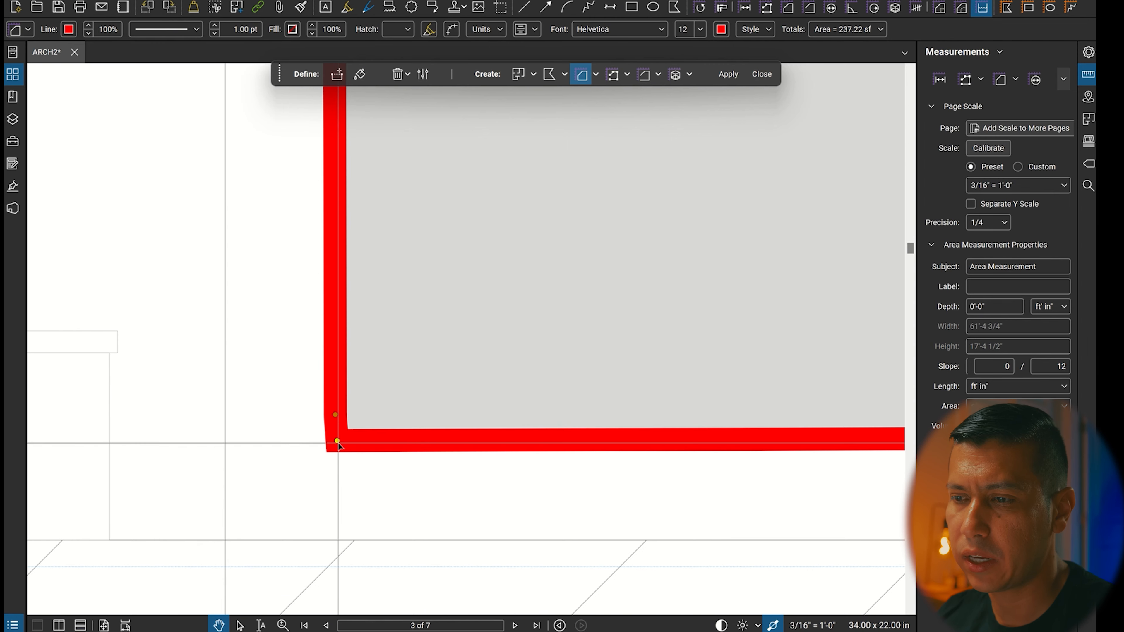
# Straighten the measurement's edge above the 24' - 8" text by realigning its vertices with the grey area's upper edge.
pyautogui.scroll(-3, 330, 452)
pyautogui.scroll(-3, 322, 465)
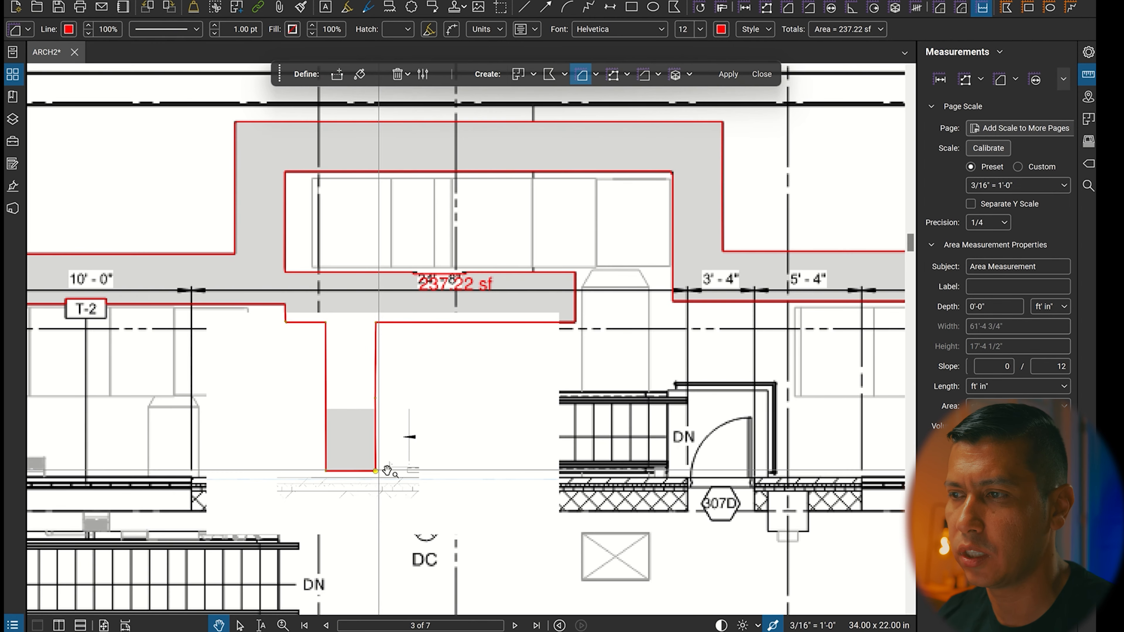
pyautogui.scroll(5, 440, 278)
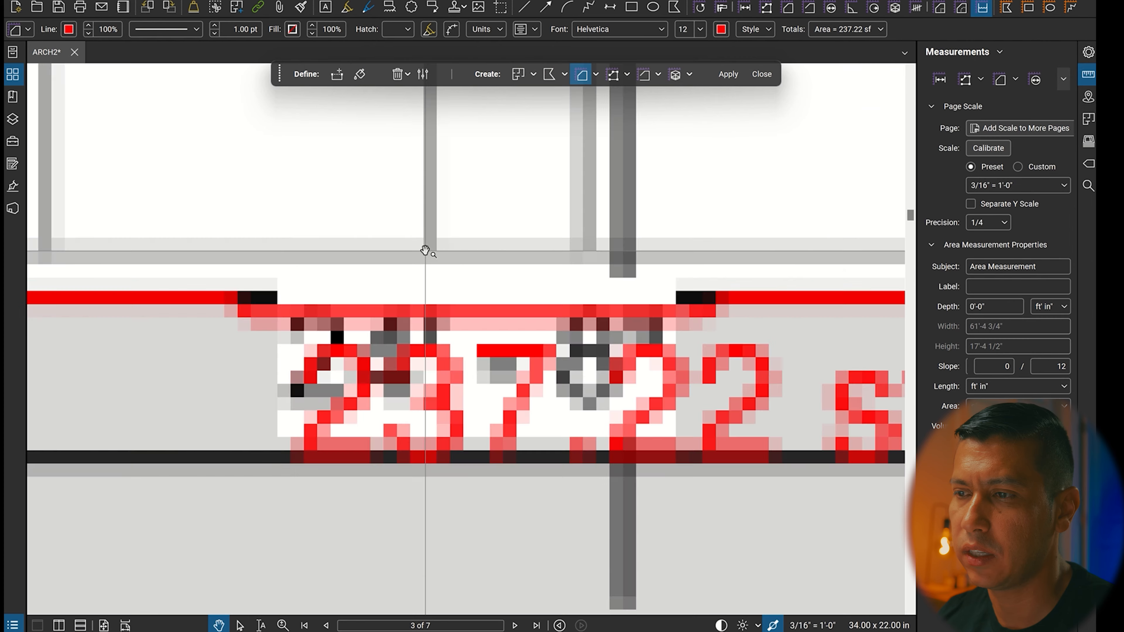
pyautogui.moveTo(237, 306); pyautogui.dragTo(700, 299)
pyautogui.scroll(-6, 547, 329)
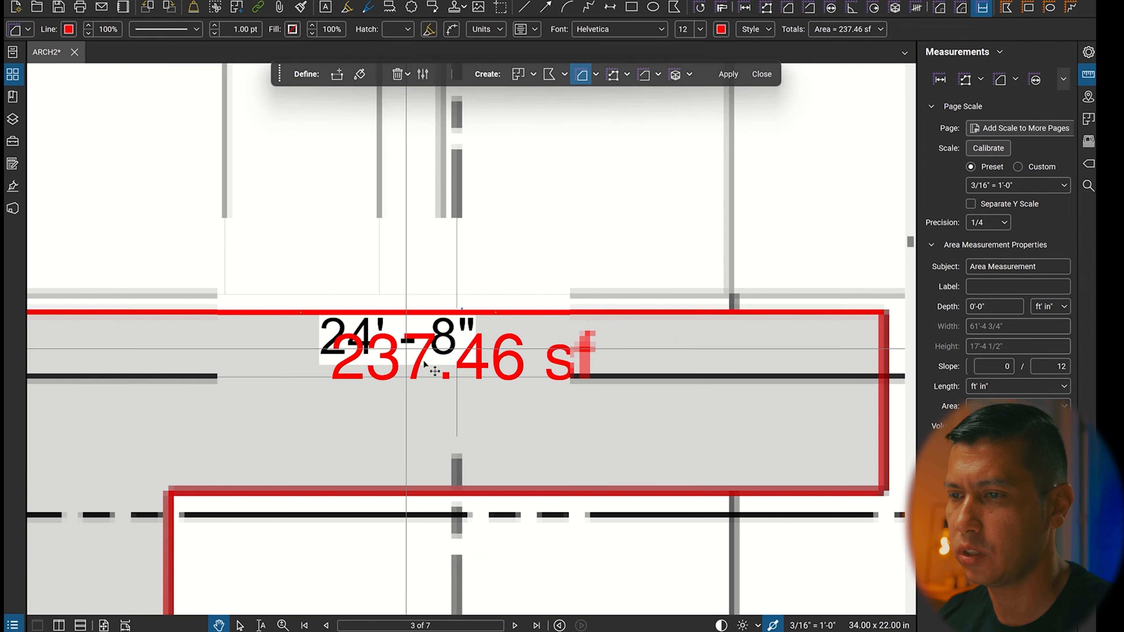